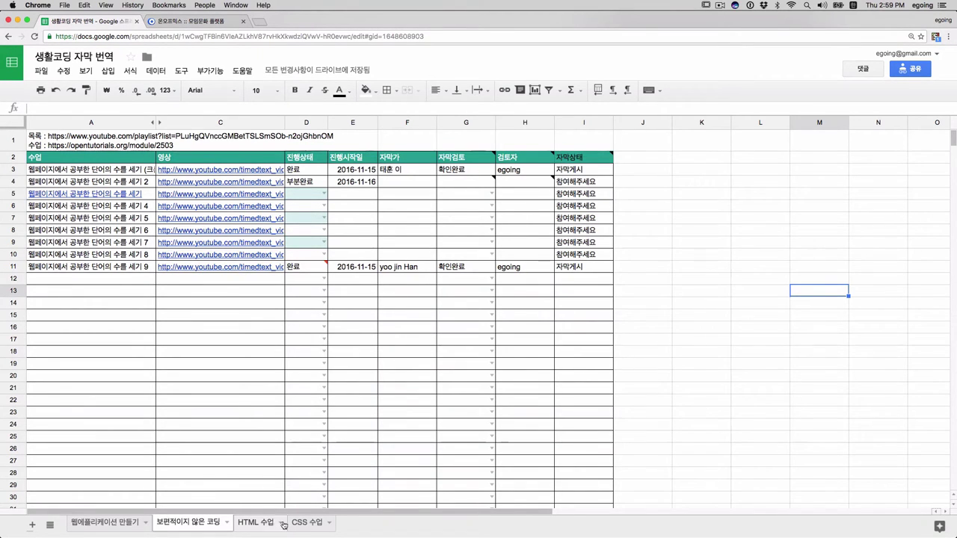
- Look through the CSS 수업 and HTML 수업 sheets and their lists of lesson video links
click(312, 523)
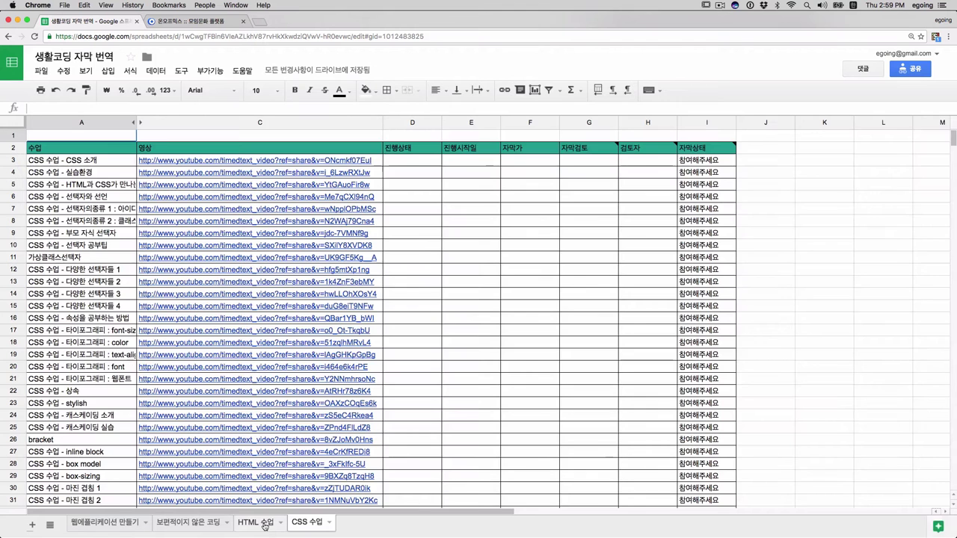
click(264, 525)
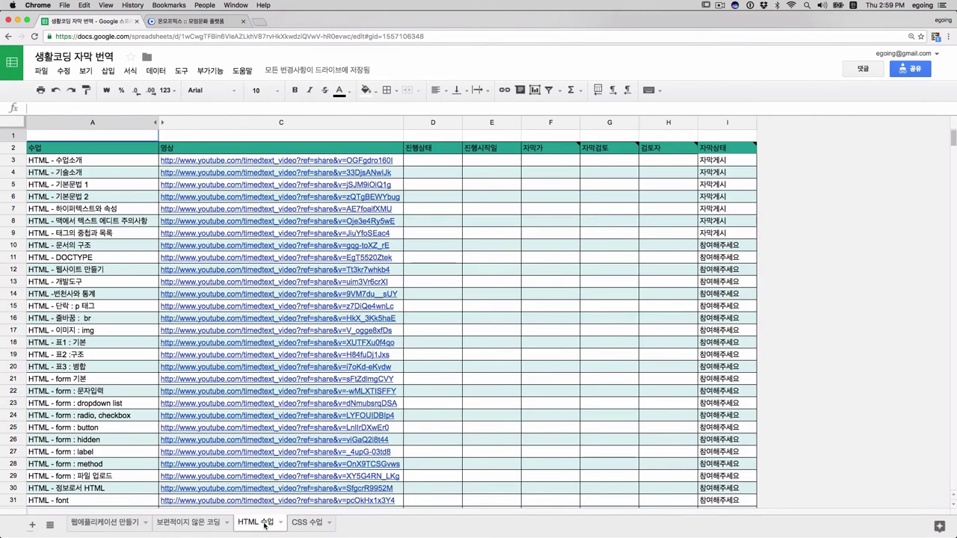
click(400, 162)
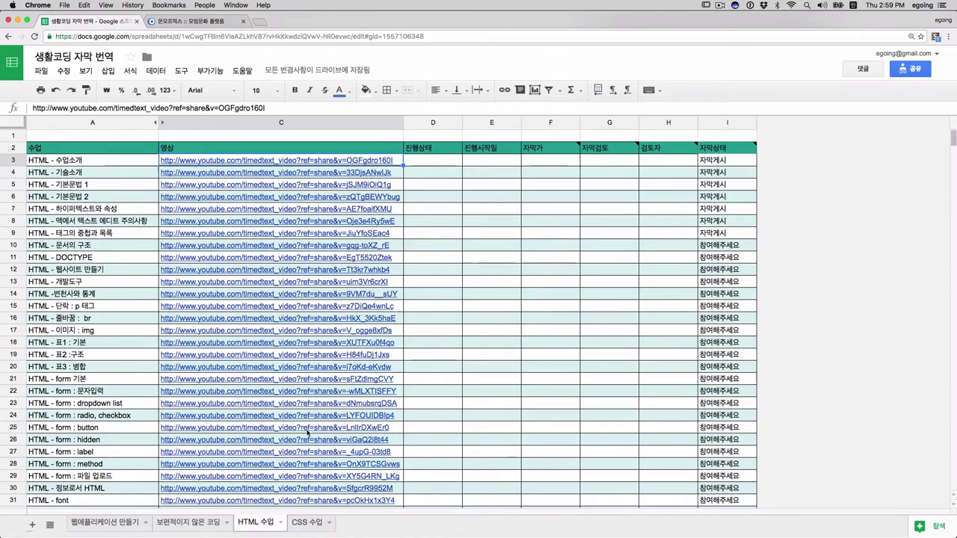
mouse_move(302, 446)
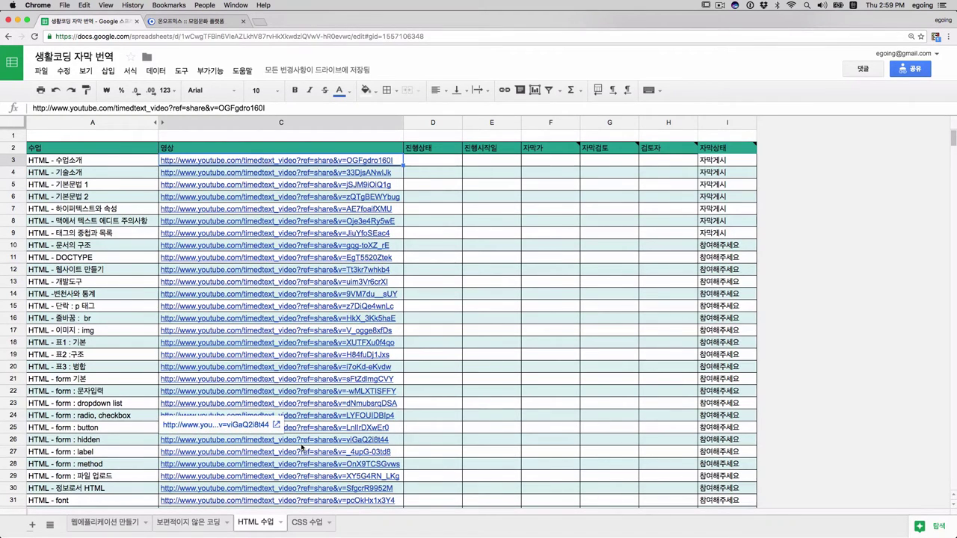
- Open the video link of lesson 7 (웹페이지에서 공부한 단어의 수를 세기 7) from the 보편적이지 않은 코딩 sheet
click(196, 522)
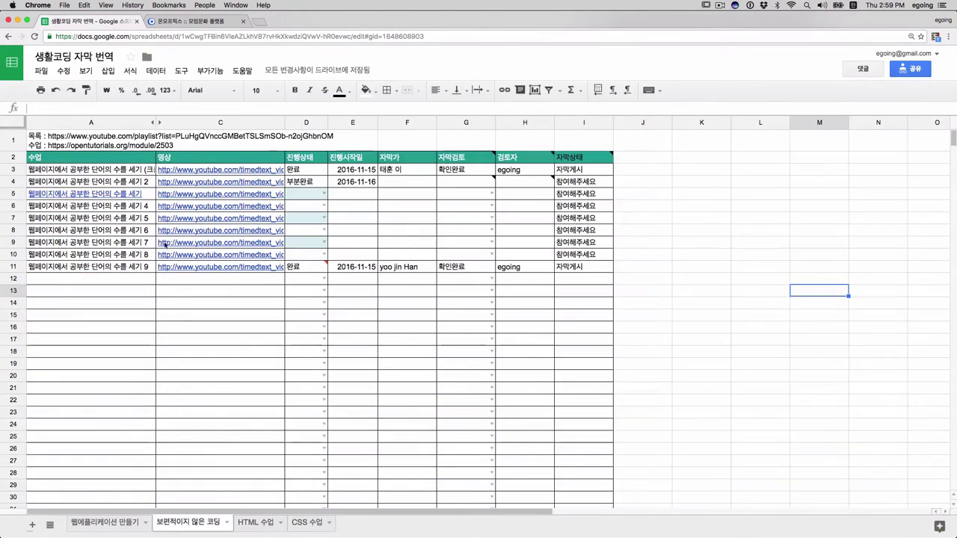
click(124, 244)
click(227, 244)
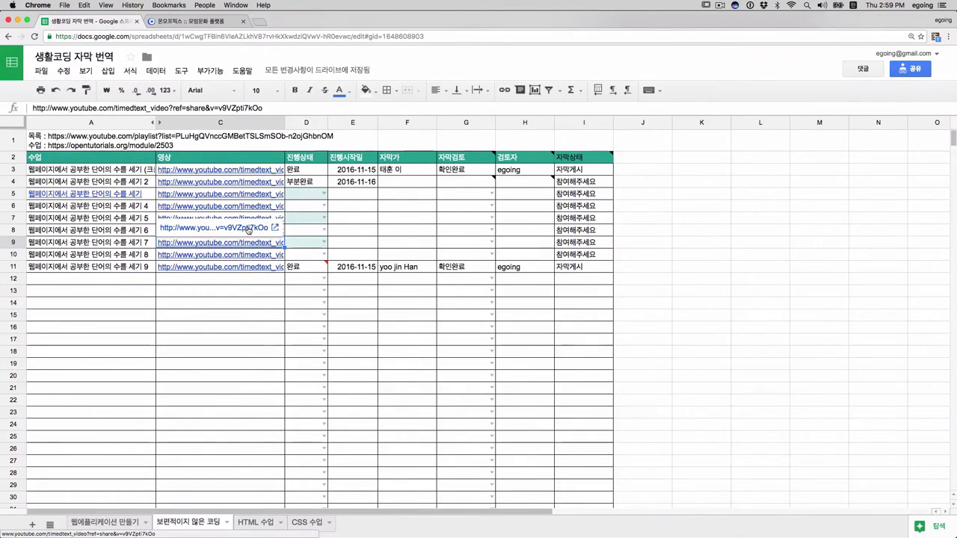
click(248, 228)
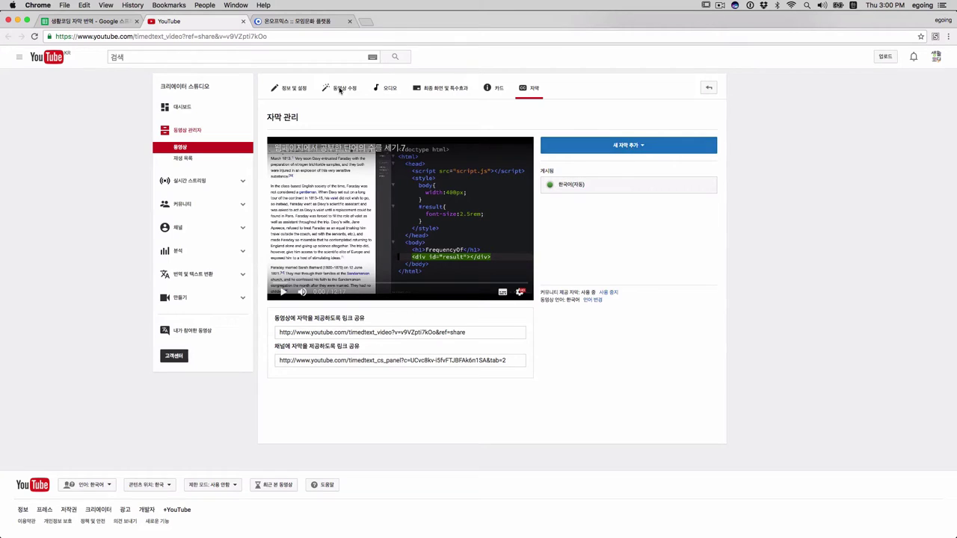
- Return to the subtitle spreadsheet and set the 진행상태 of lesson 7 to 진행중
click(72, 21)
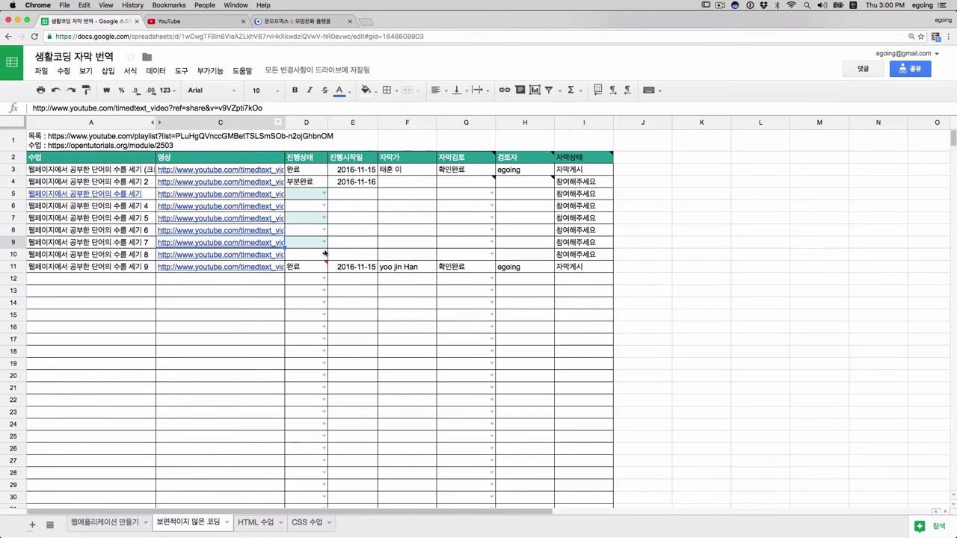
click(324, 242)
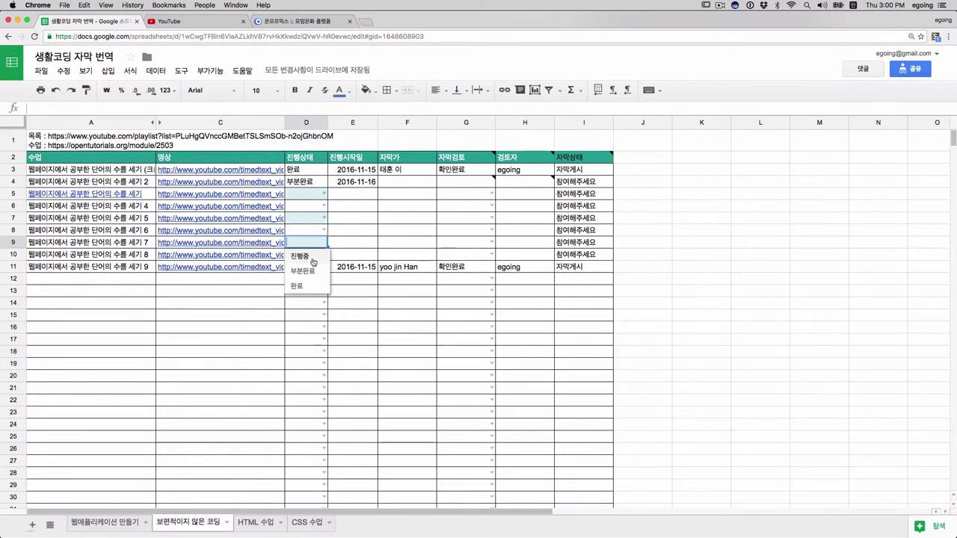
click(313, 259)
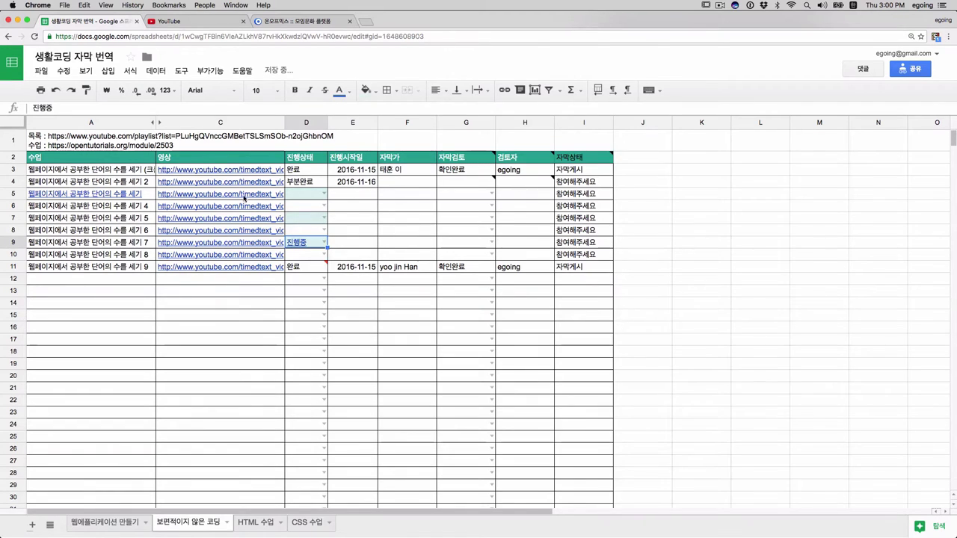
- Enter 2016-11-17 as the 진행시작일 of lesson 7
click(359, 243)
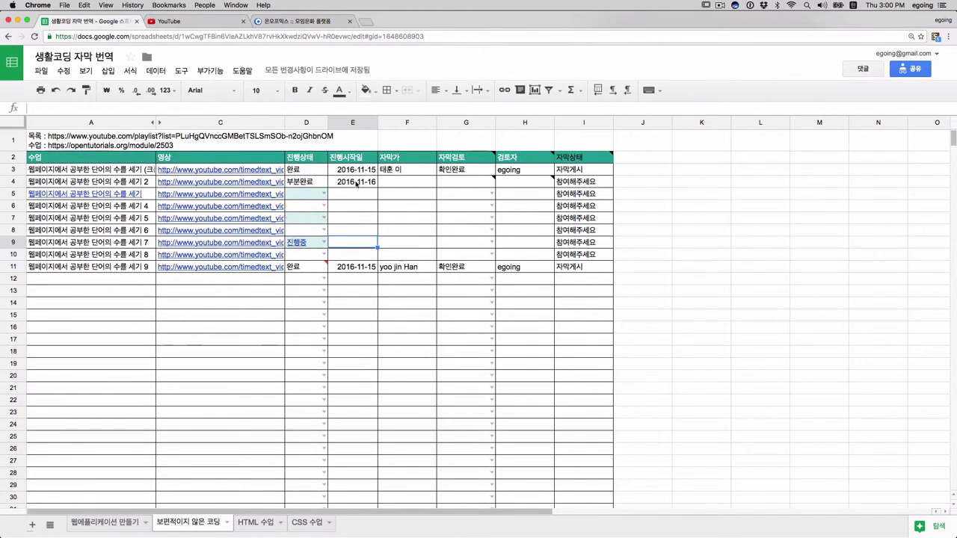
double_click(360, 242)
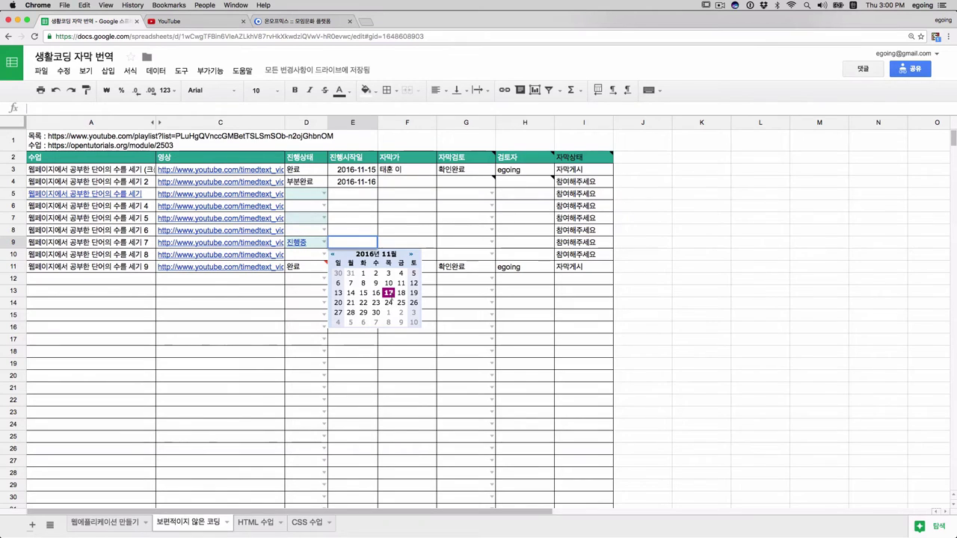
click(320, 245)
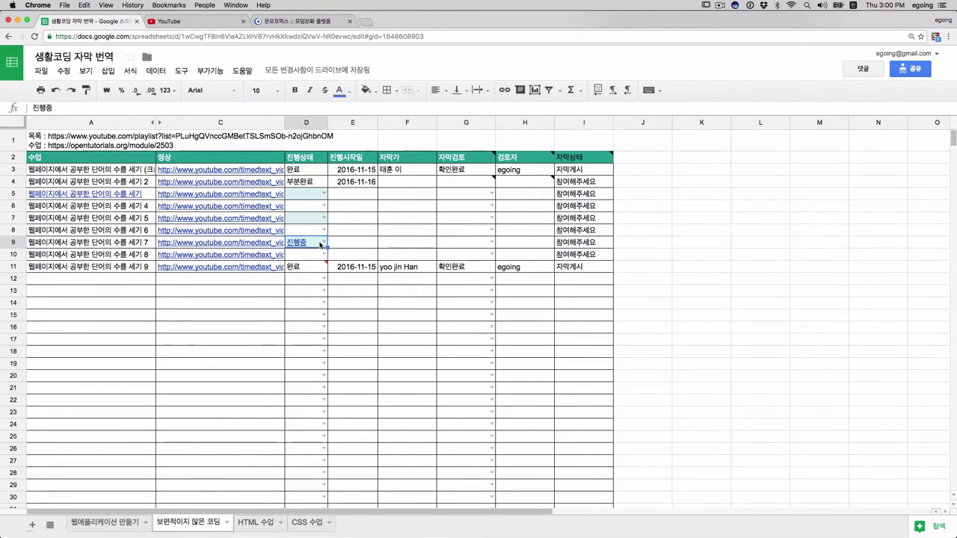
click(320, 245)
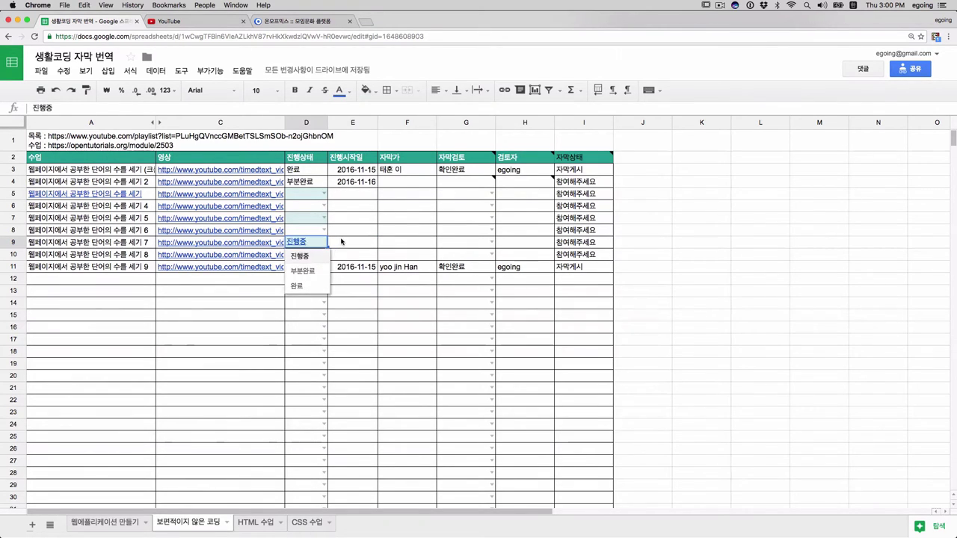
click(341, 242)
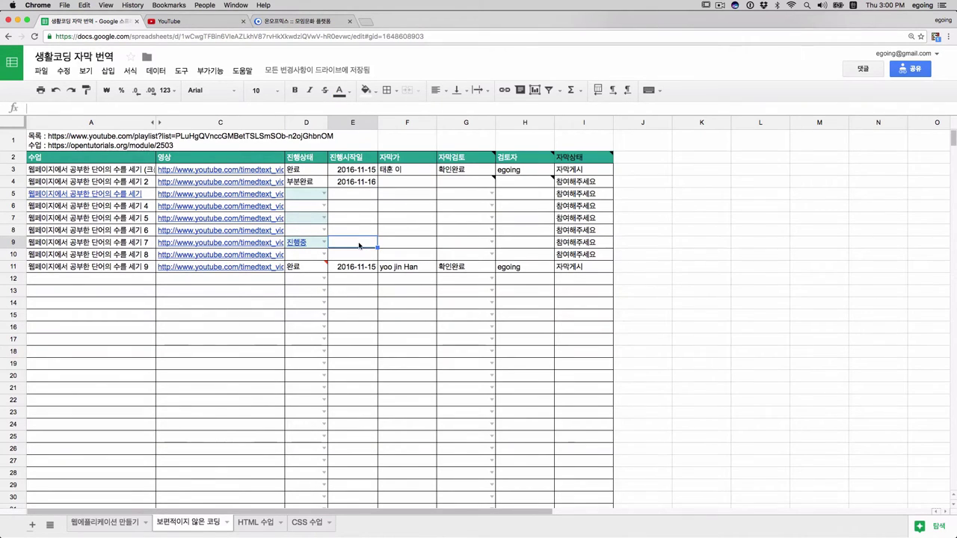
key(Return)
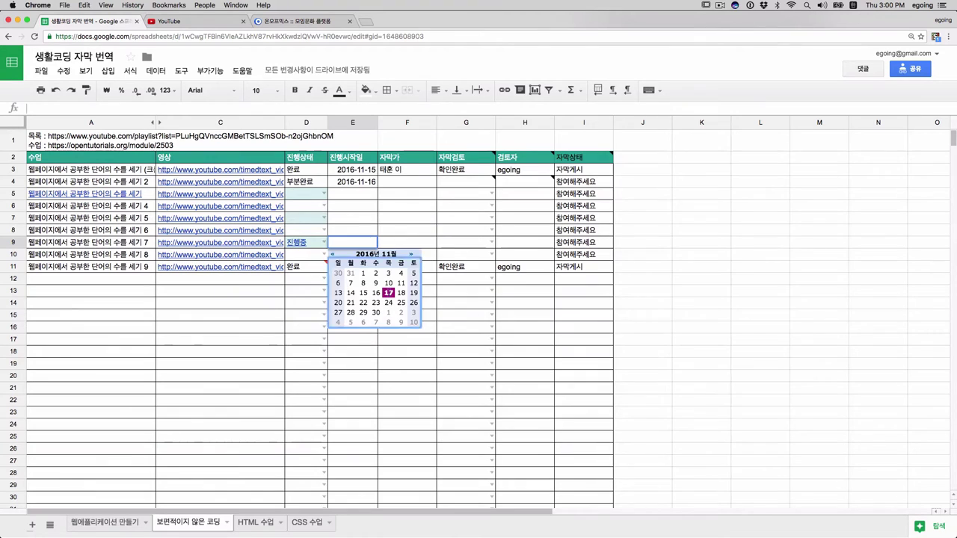
click(388, 292)
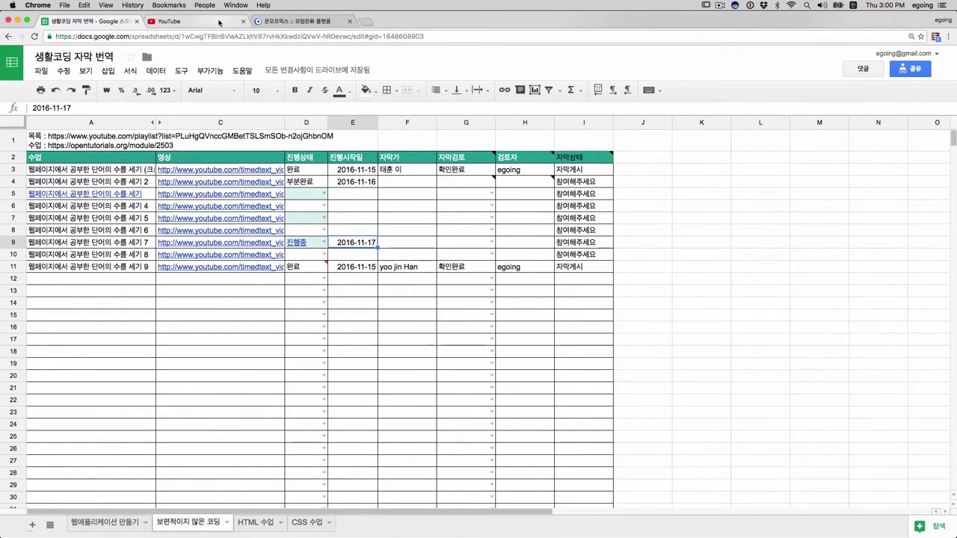
- Switch to the YouTube subtitle management page of lesson 7 and add a new subtitle track in 한국어
click(216, 21)
click(630, 147)
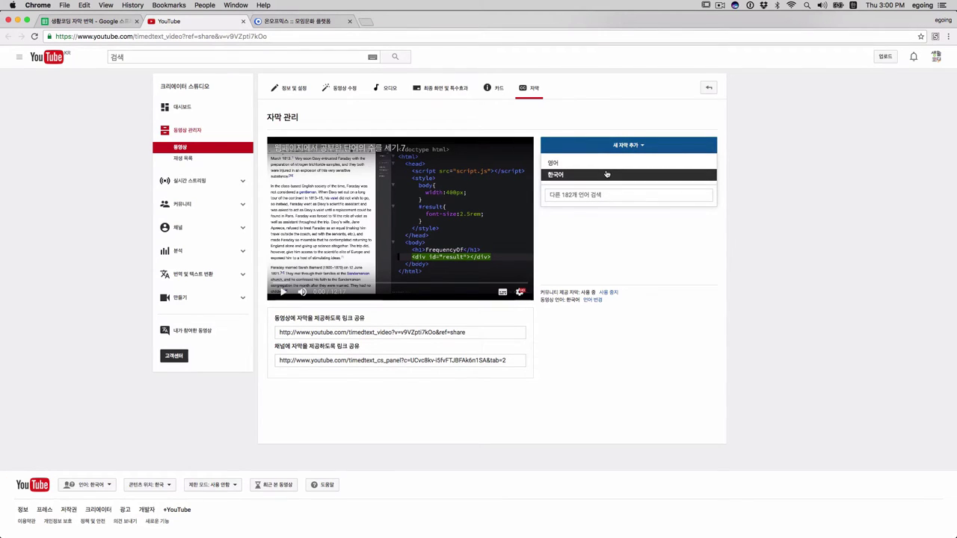
click(607, 174)
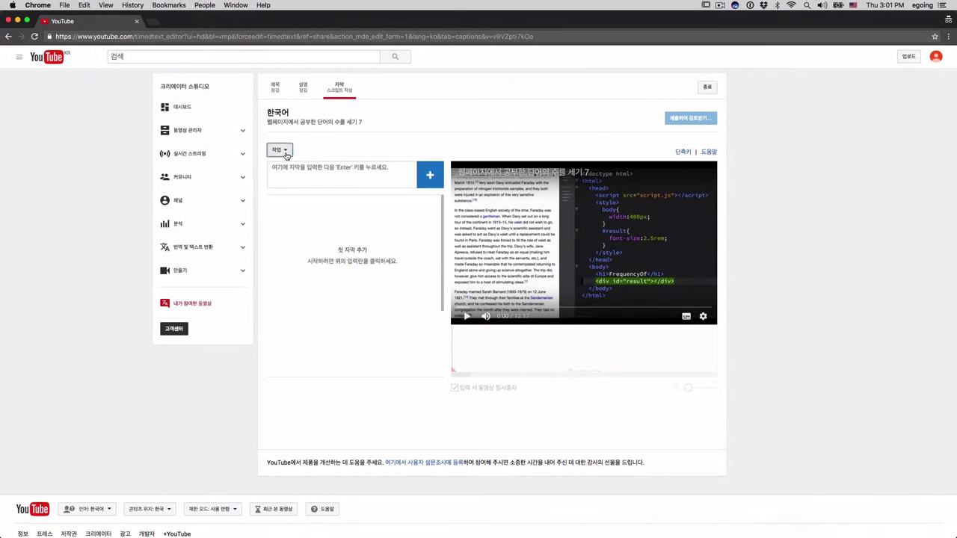
- Fill the Korean track with automatically generated captions (자동 생성) and look through the resulting caption list
click(279, 153)
click(296, 171)
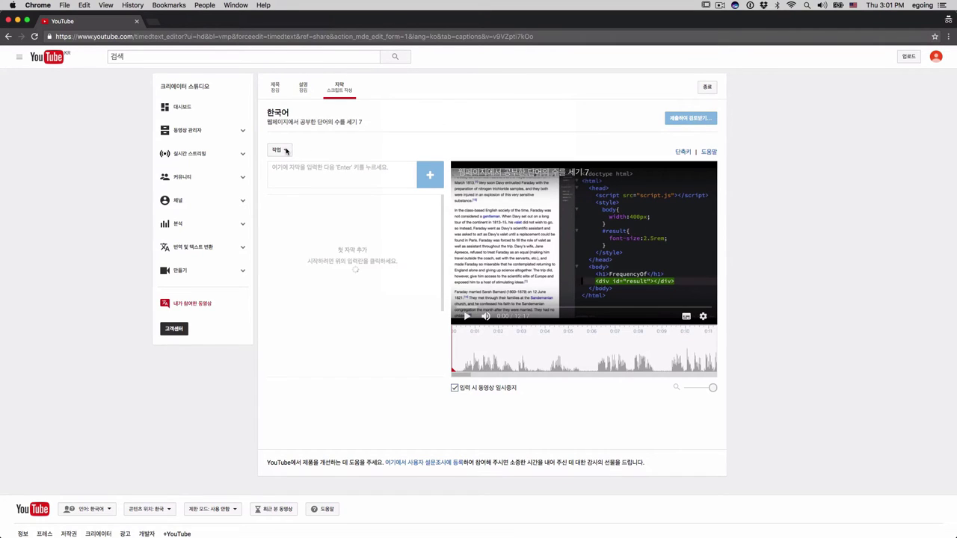
click(279, 171)
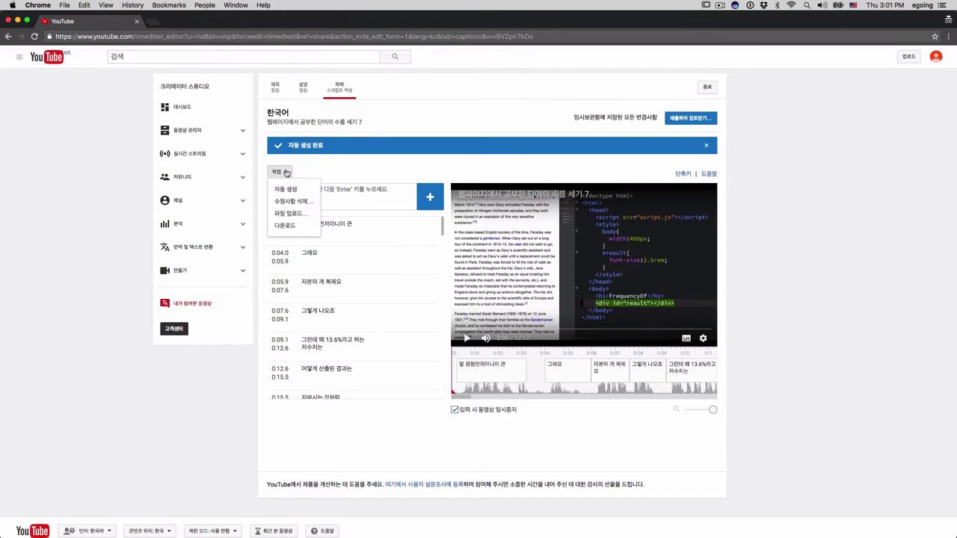
click(322, 174)
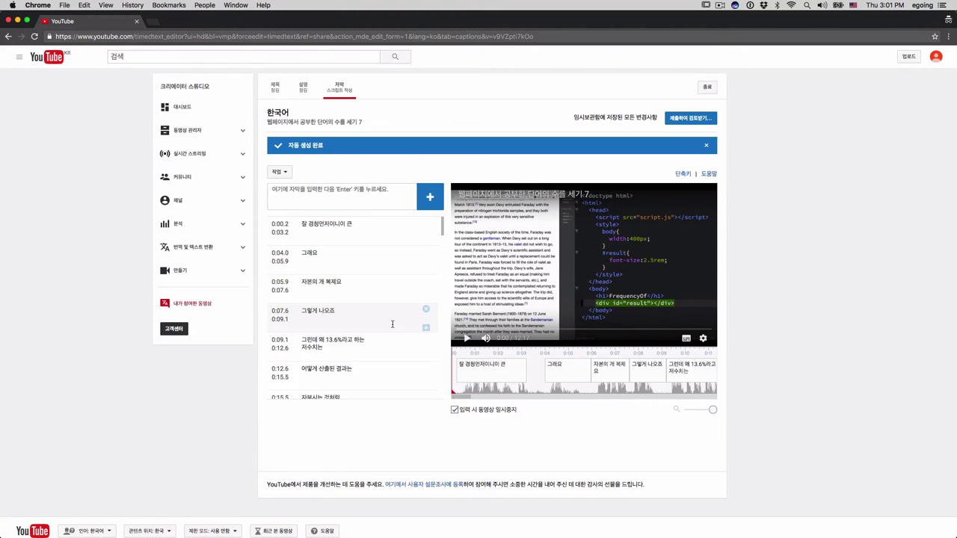
scroll(337, 346, down, 10)
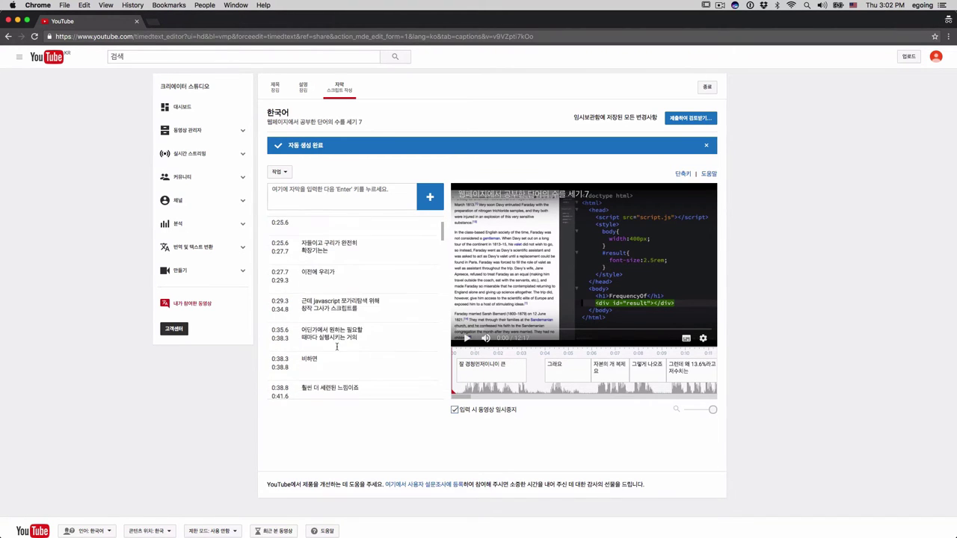
scroll(337, 347, down, 5)
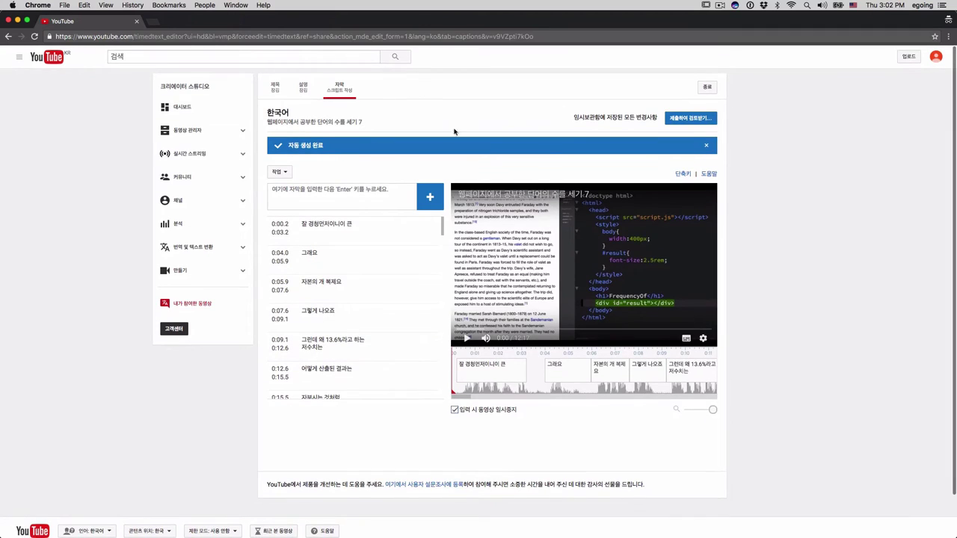
- Listen to the video's opening seconds and replace the first caption's text with "엄청 많죠?"
click(469, 339)
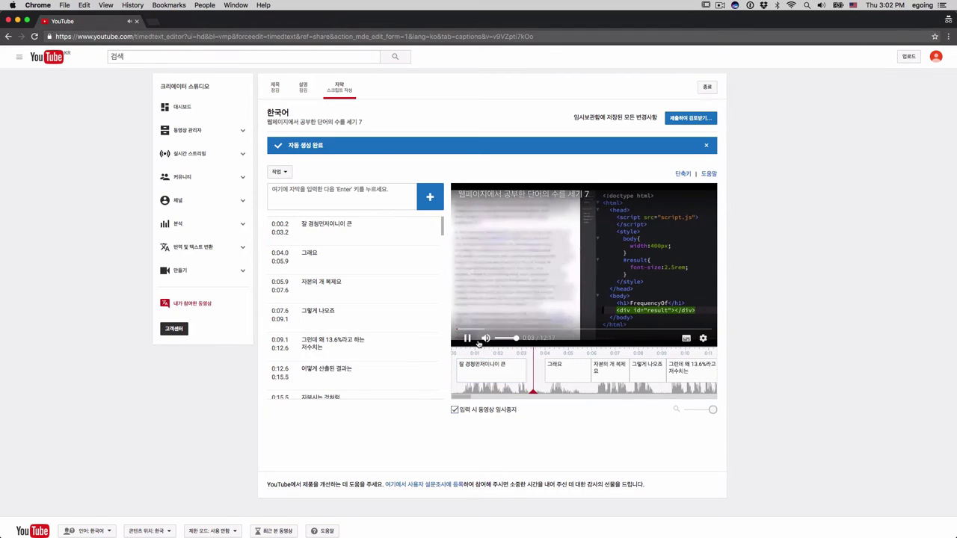
click(469, 338)
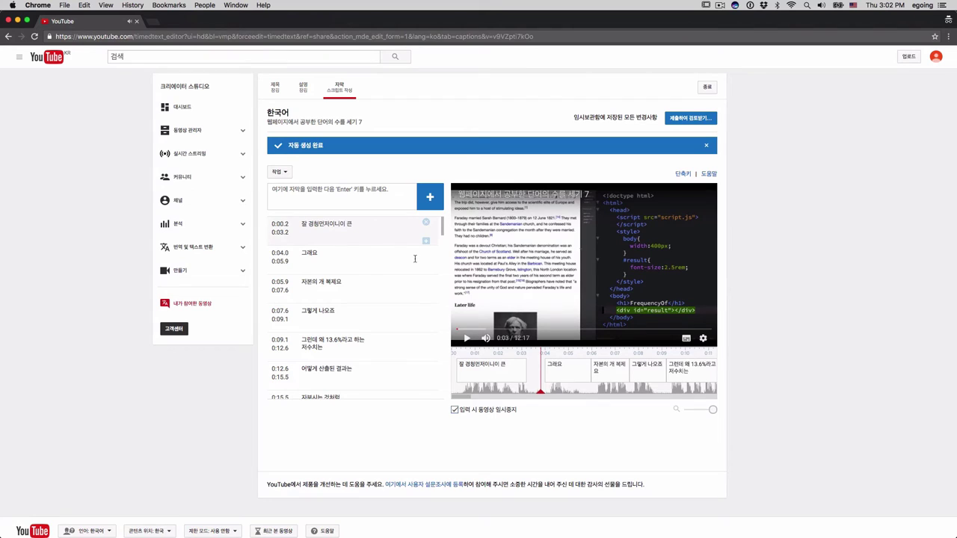
click(357, 232)
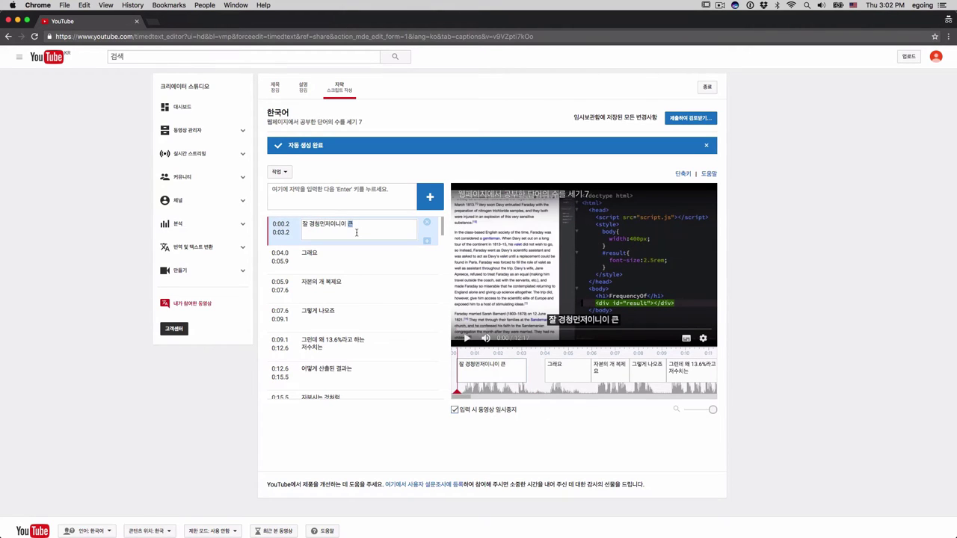
key(super+a)
text(엊ㅁ)
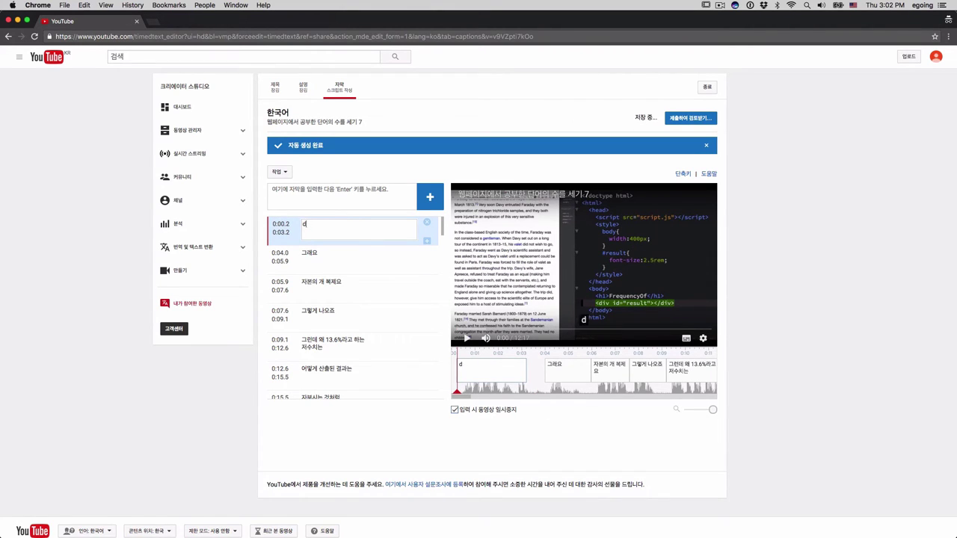
key(BackSpace)
key(BackSpace)
text(엄쳐)
key(BackSpace)
text(많죠?)
- Play the next bit of the video and correct the second caption to "원래 그래요"
click(467, 339)
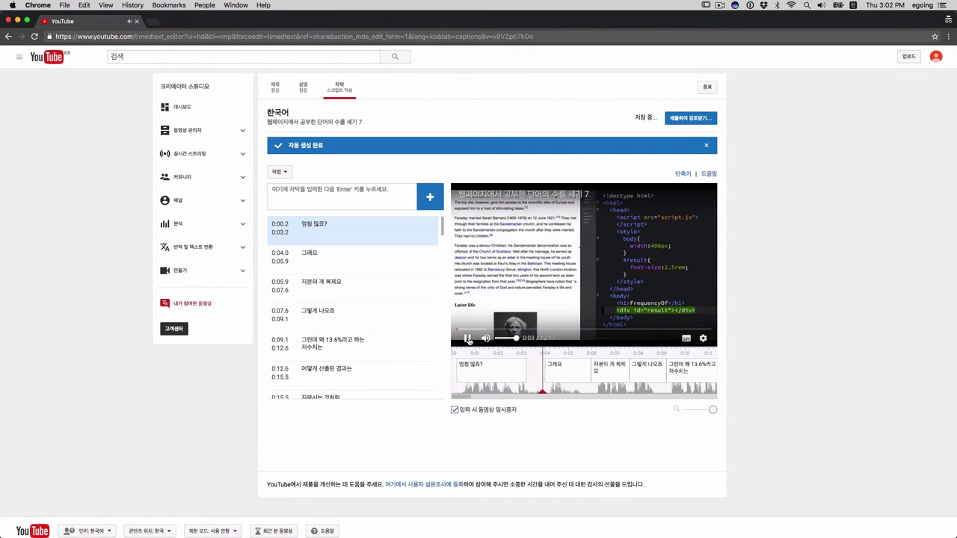
click(467, 339)
click(341, 260)
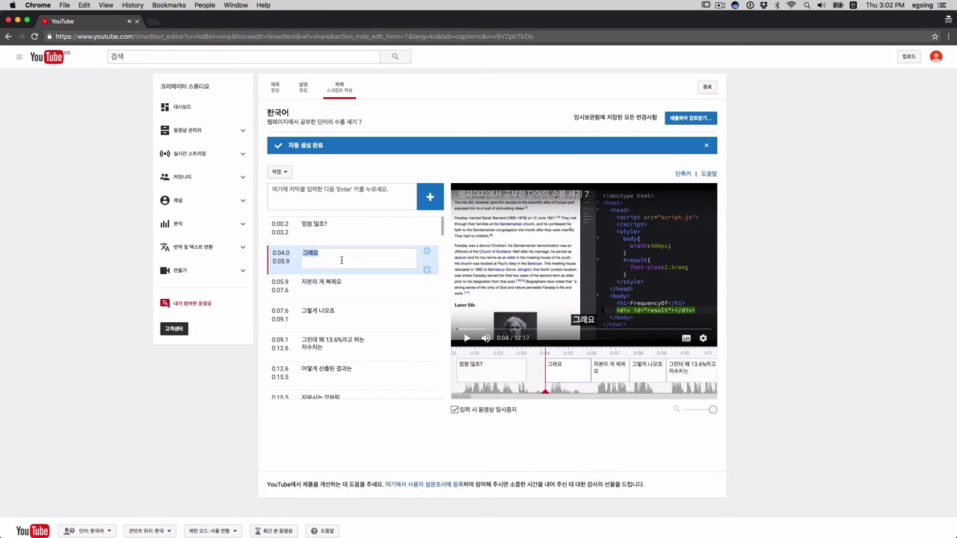
text(ㅇ)
text(래)
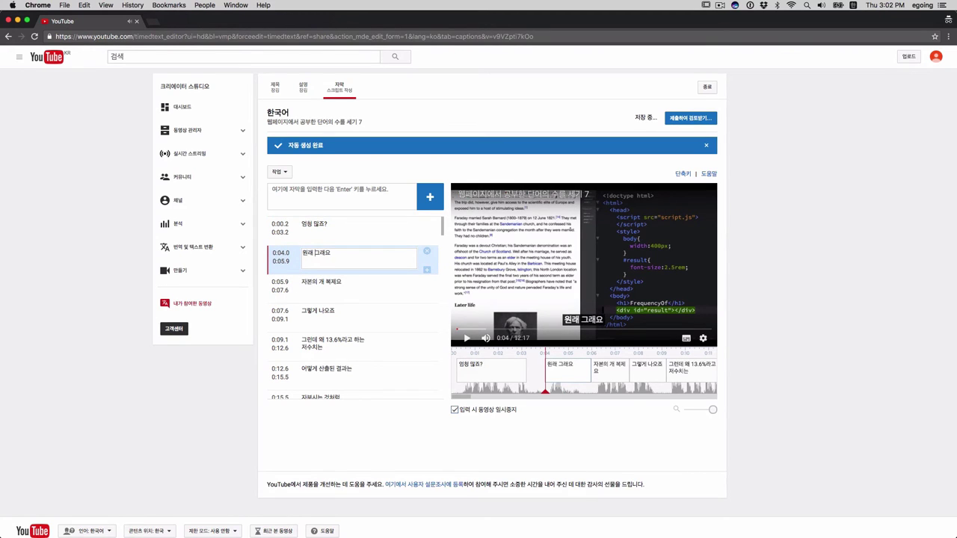
- Play the next part of the video and replace the third caption's text with "자 이제 클릭해볼께요"
click(464, 339)
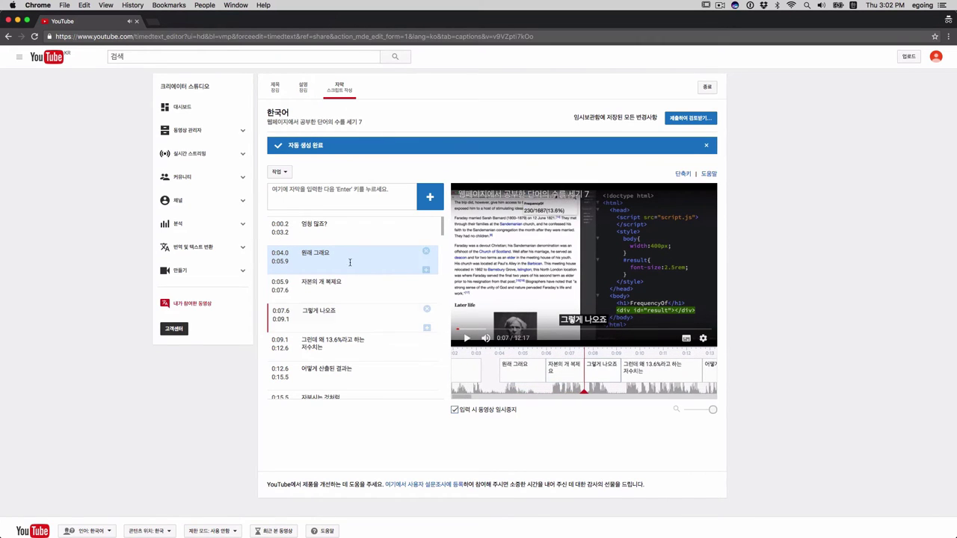
click(342, 293)
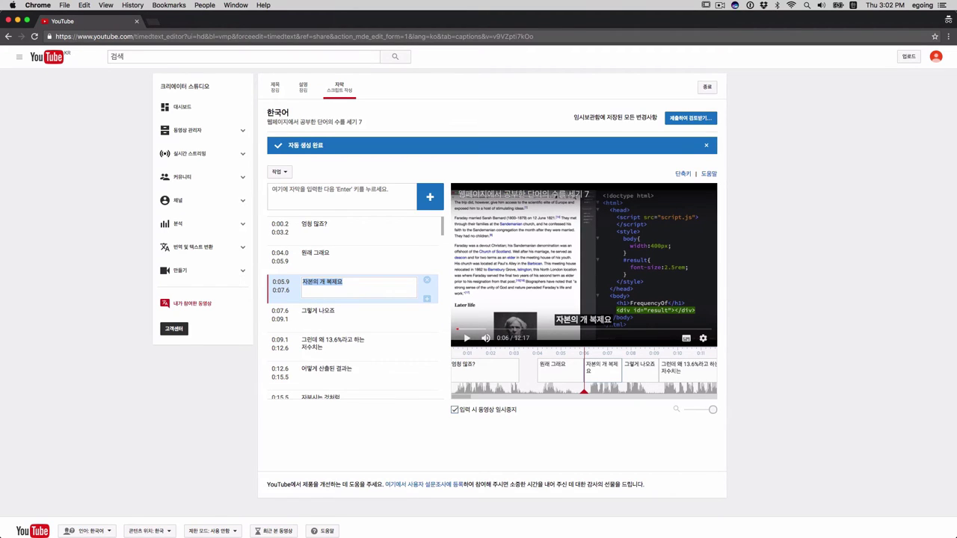
text(자이제)
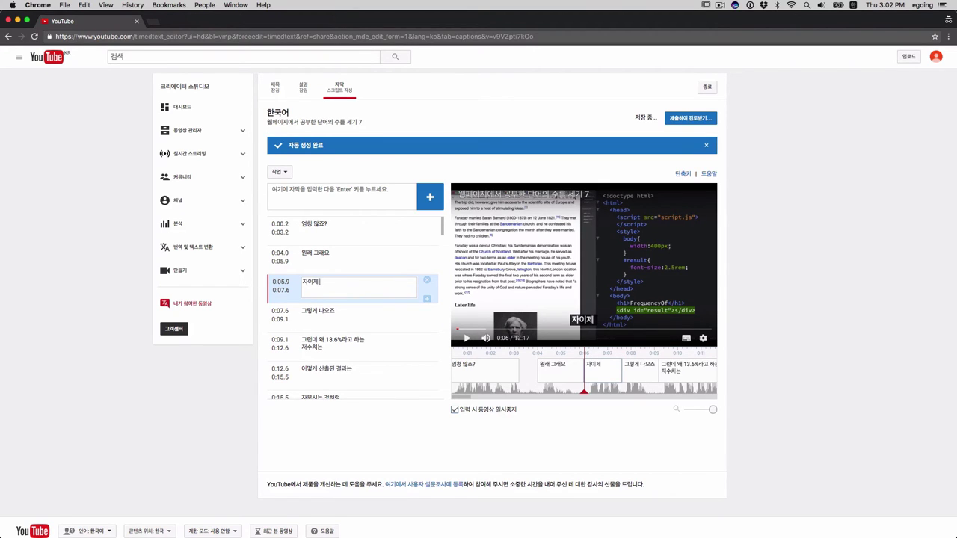
key(BackSpace)
key(BackSpace)
text(이제 클릭)
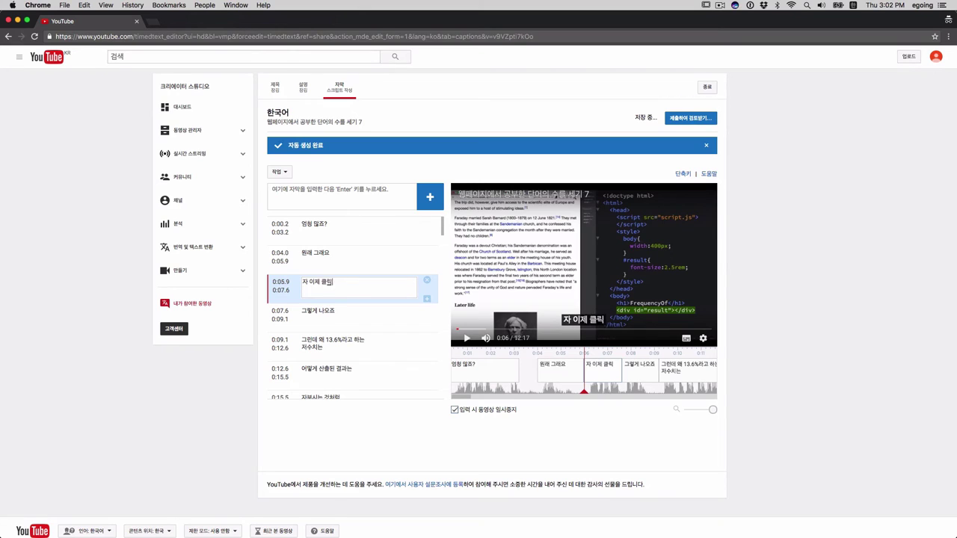
text(해볼께요)
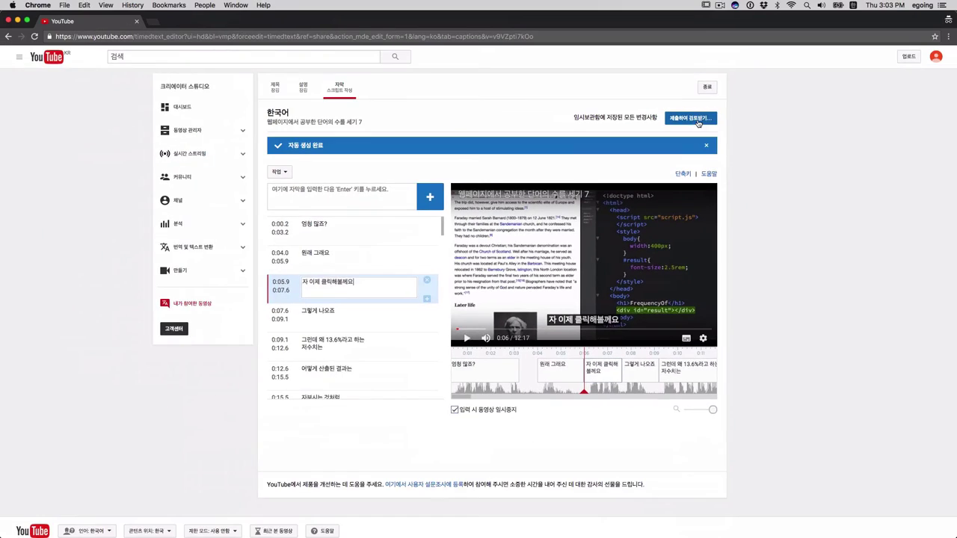
- Start submitting the Korean subtitles for review and choose 아니요 so that other users can keep editing them
click(692, 126)
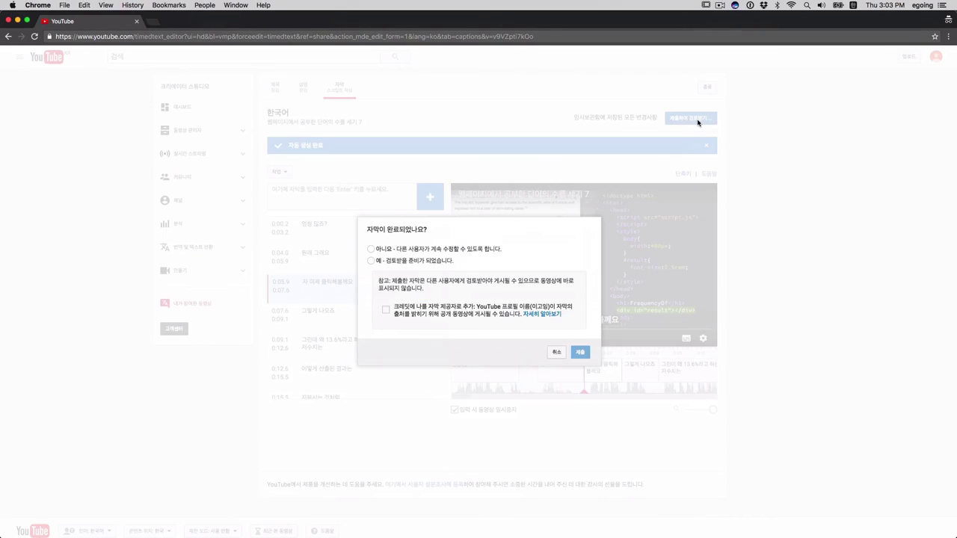
click(447, 251)
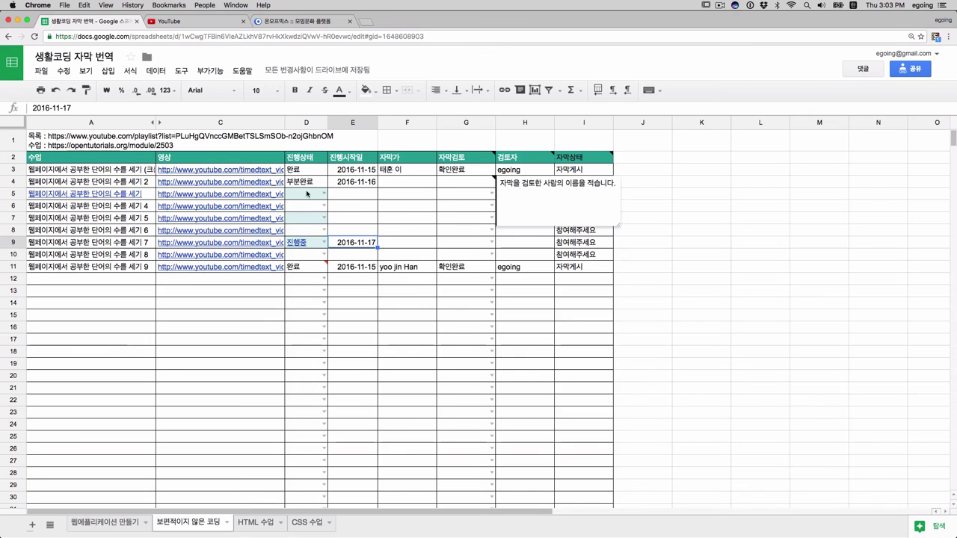
- In the subtitle tracking spreadsheet, set lesson 7's 진행상태 to 완료 and then change it to 부분완료
click(308, 243)
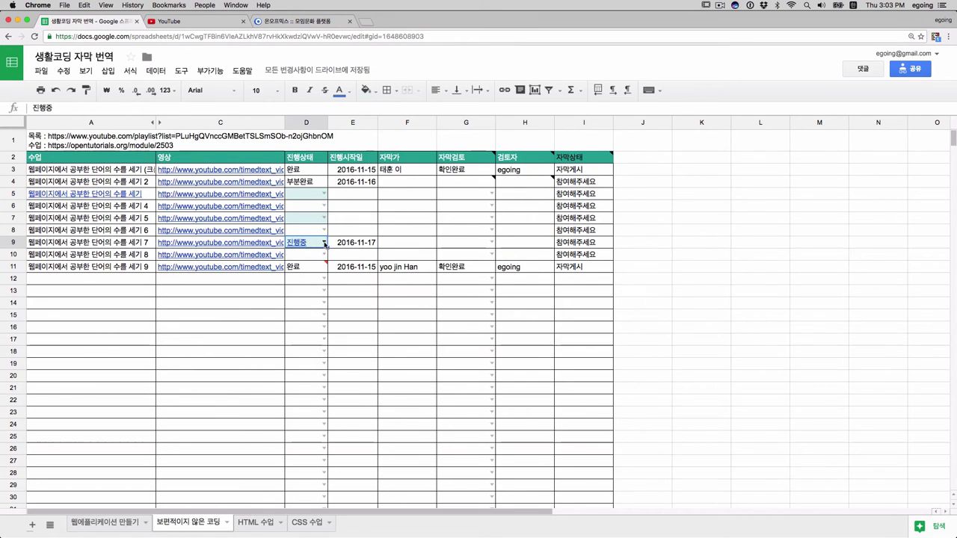
click(325, 244)
click(307, 289)
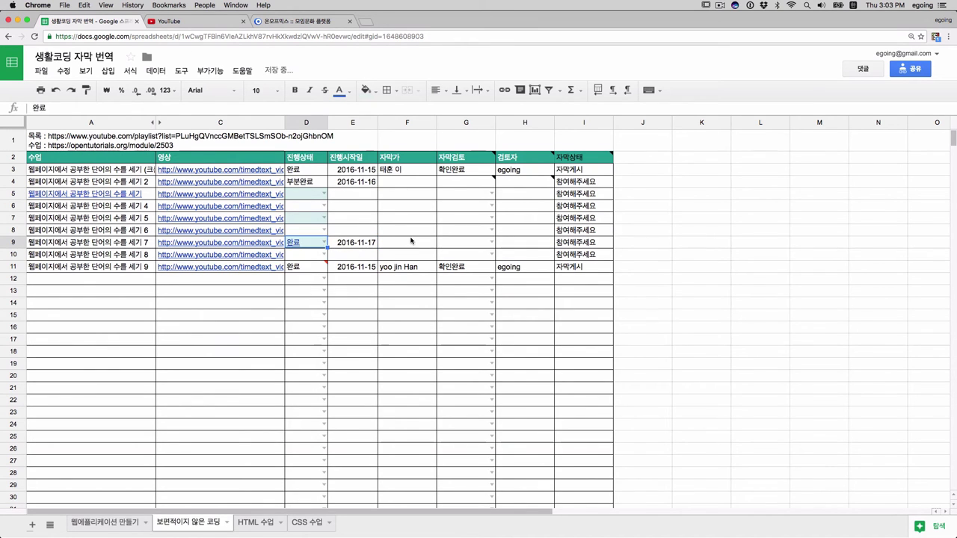
click(324, 244)
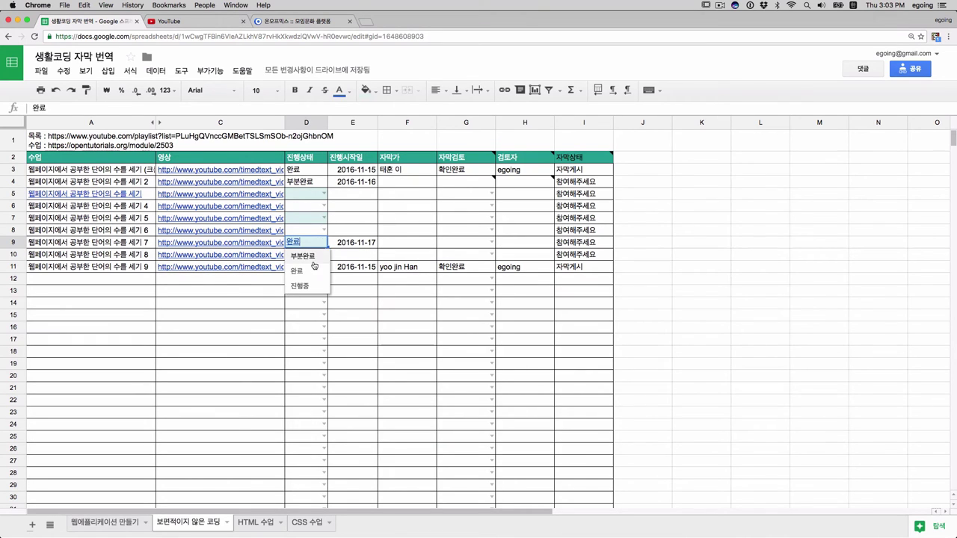
click(314, 258)
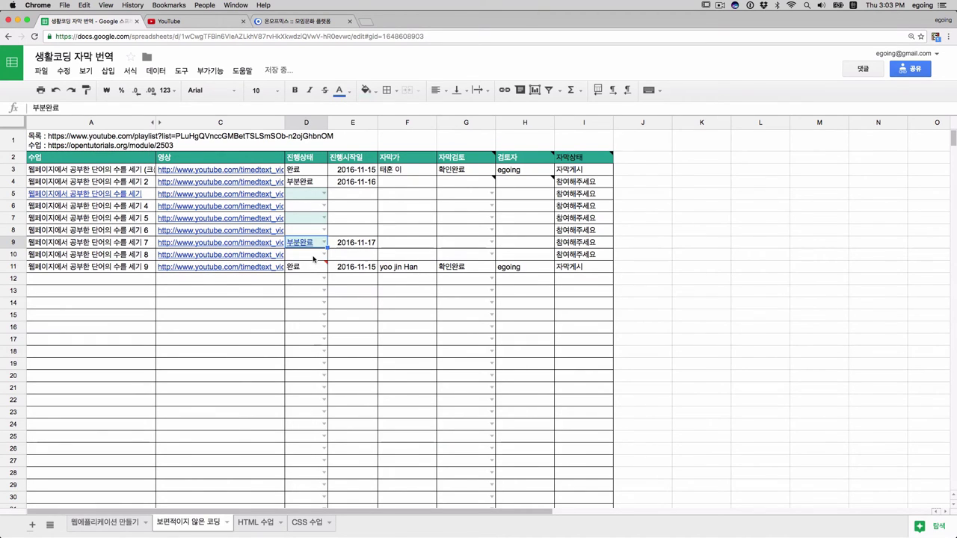
- Open lesson 7's 자막가 cell for editing and leave it empty
click(412, 244)
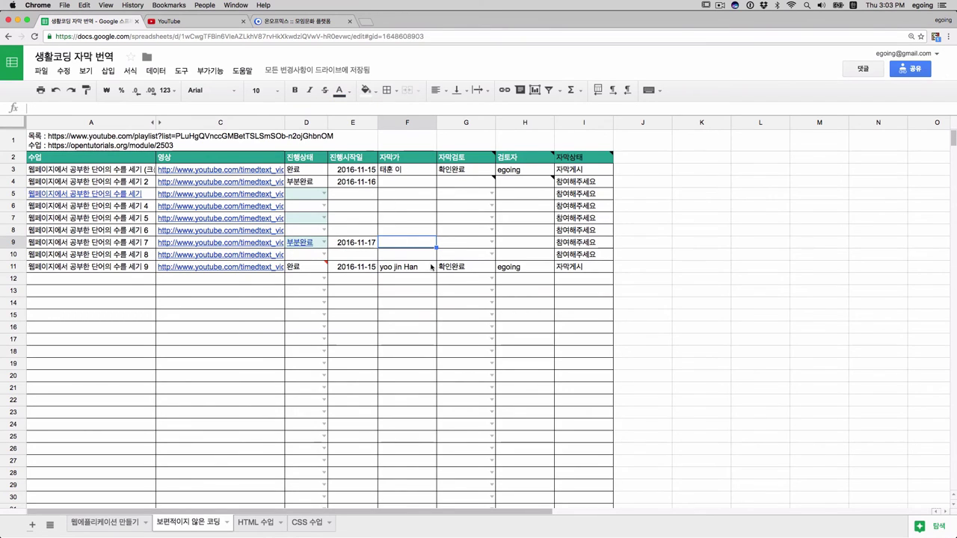
double_click(397, 243)
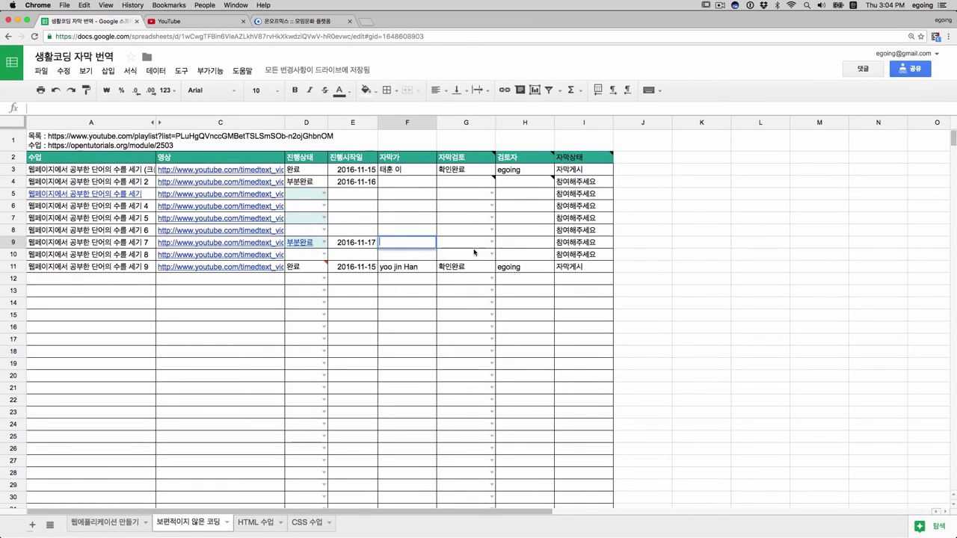
click(520, 234)
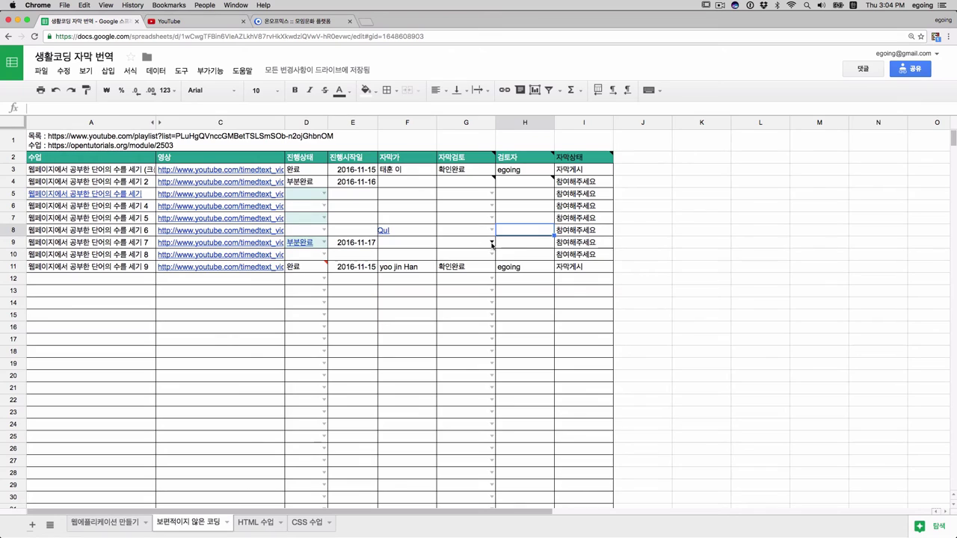
- Examine the review options offered for lesson 7 under 자막검토 without choosing one
click(482, 248)
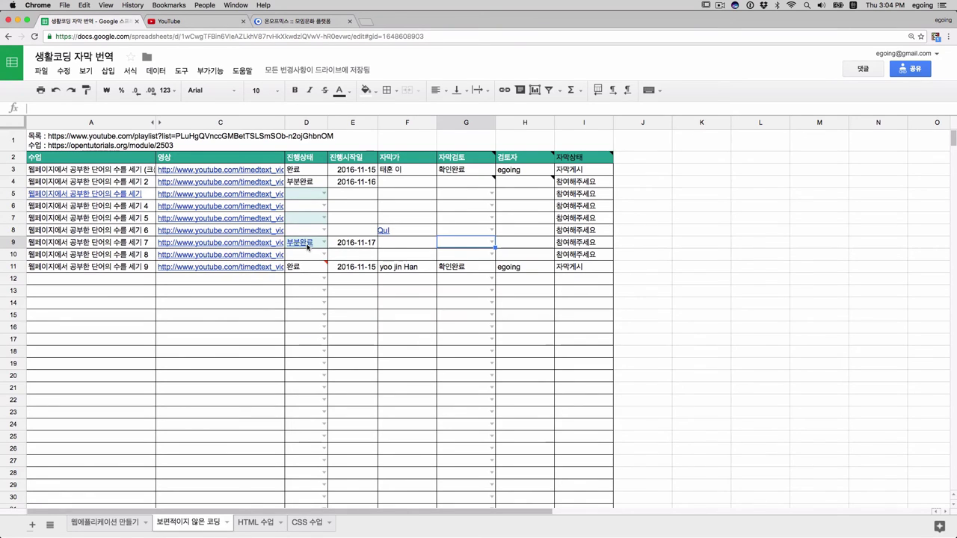
click(491, 242)
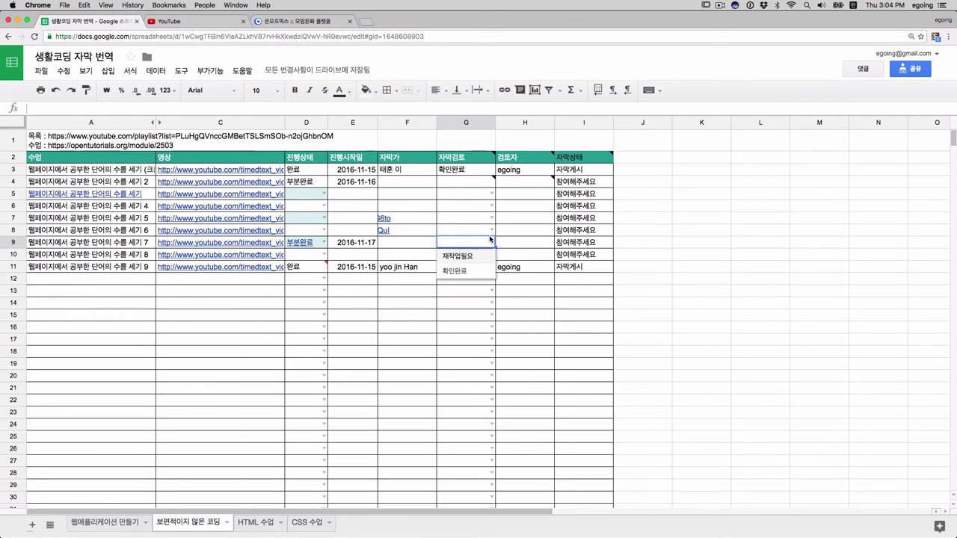
key(Escape)
mouse_move(234, 243)
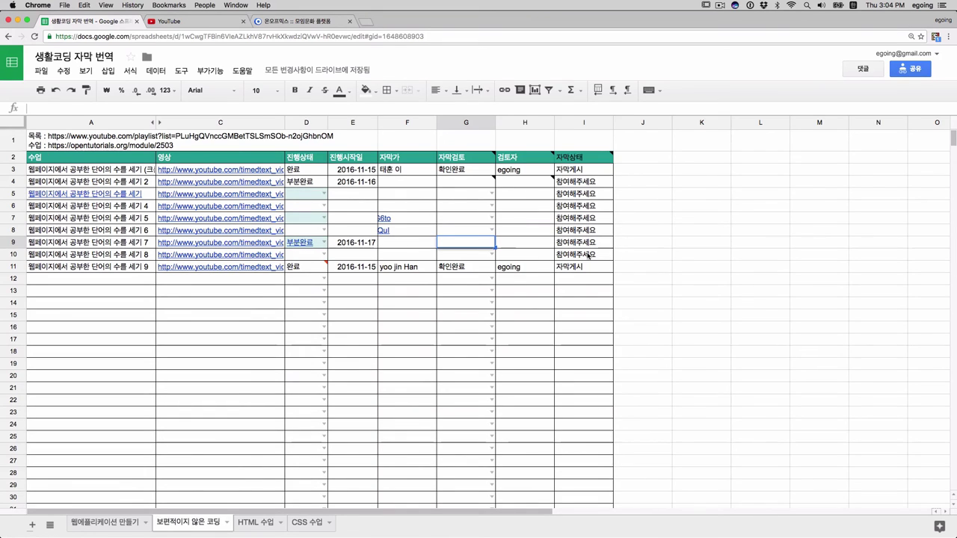
click(491, 242)
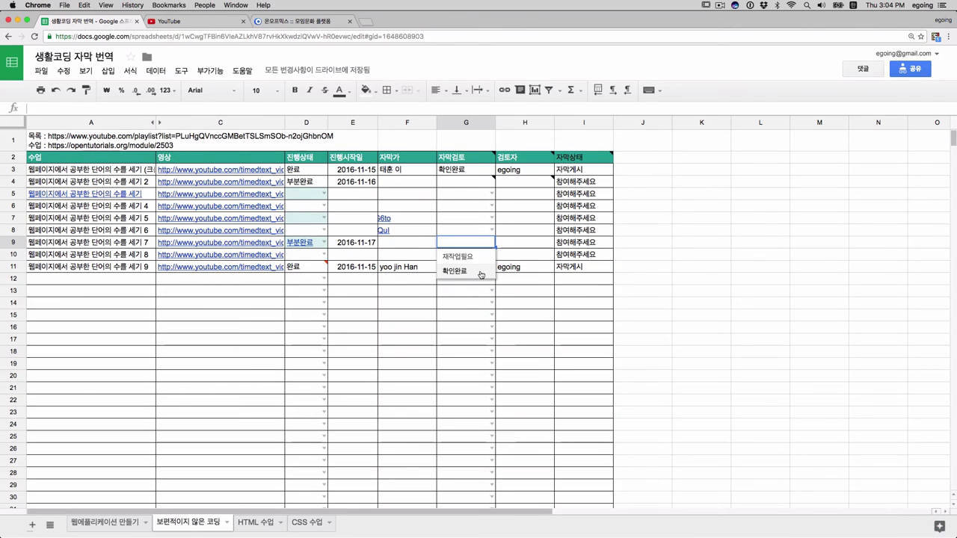
click(568, 206)
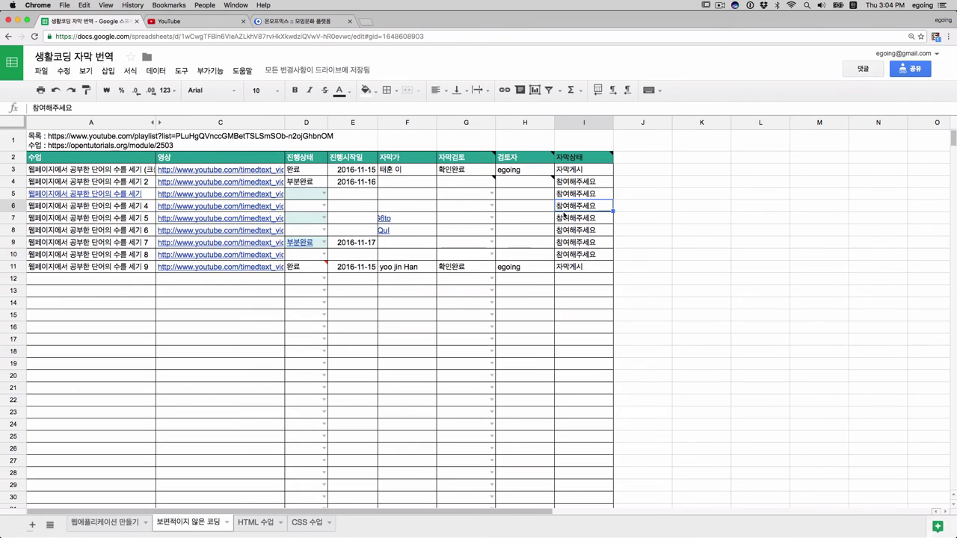
- Go over lesson 7's 자막가, 자막검토, 진행상태 and 자막상태 cells without editing them
click(404, 245)
click(466, 243)
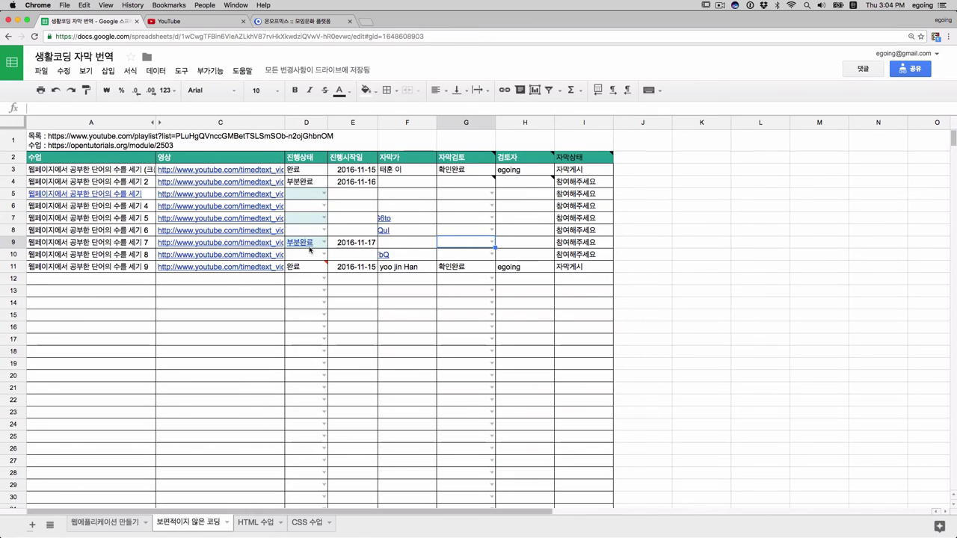
click(310, 247)
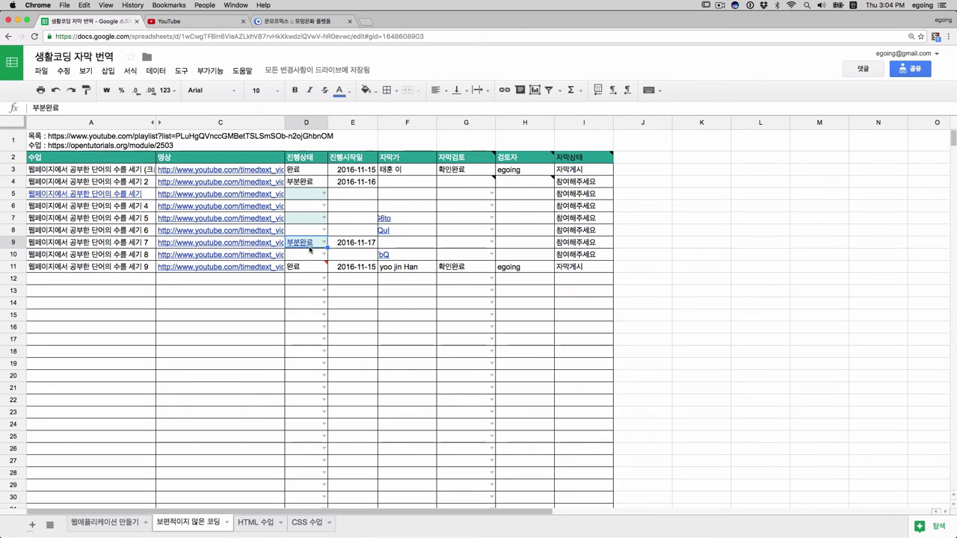
click(488, 244)
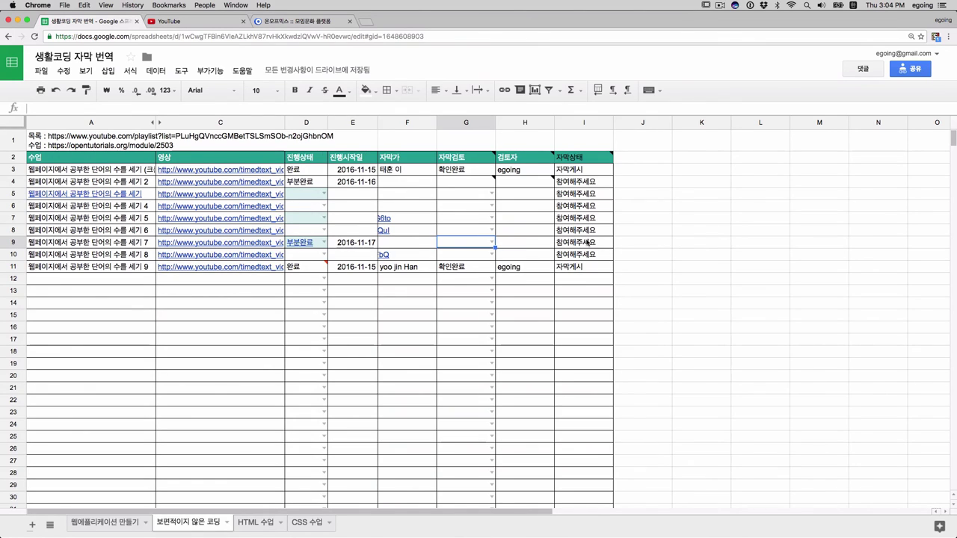
click(589, 243)
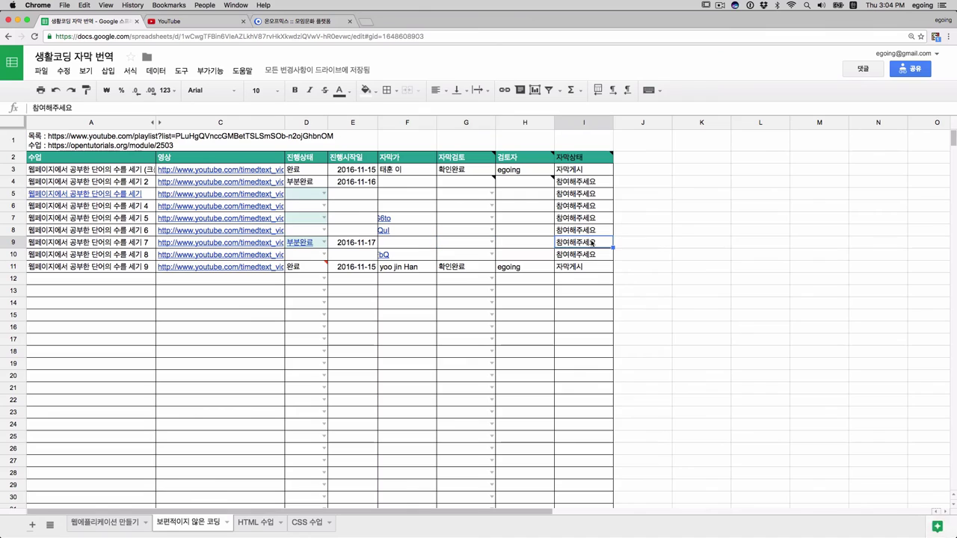